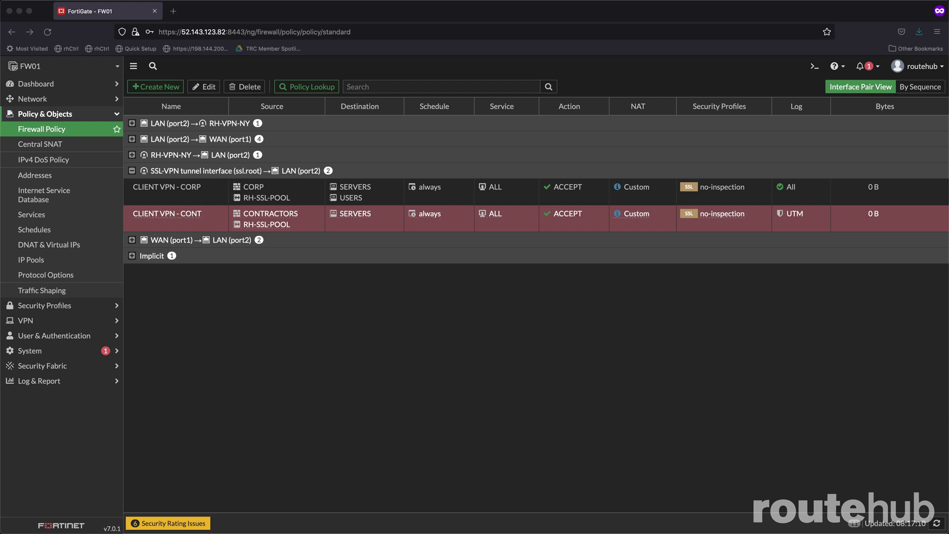
key(super+t)
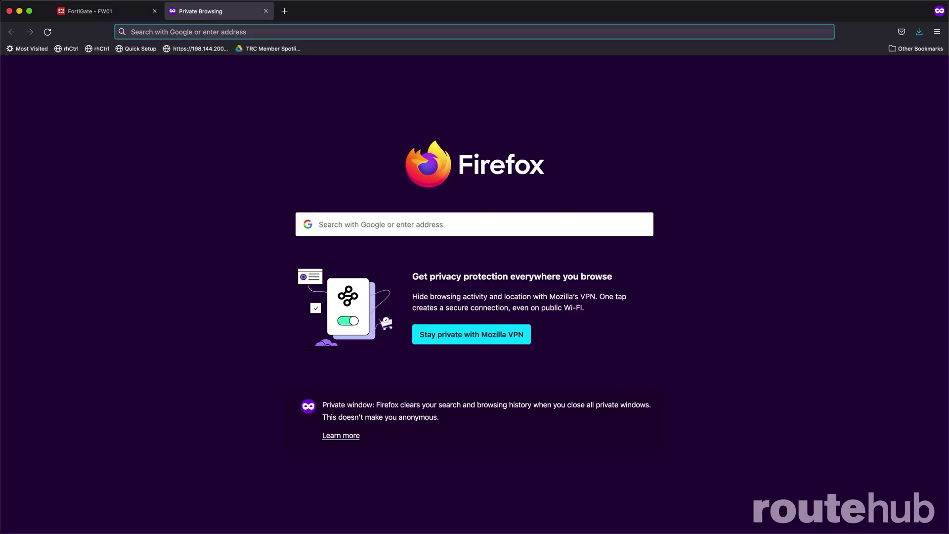
text(https://)
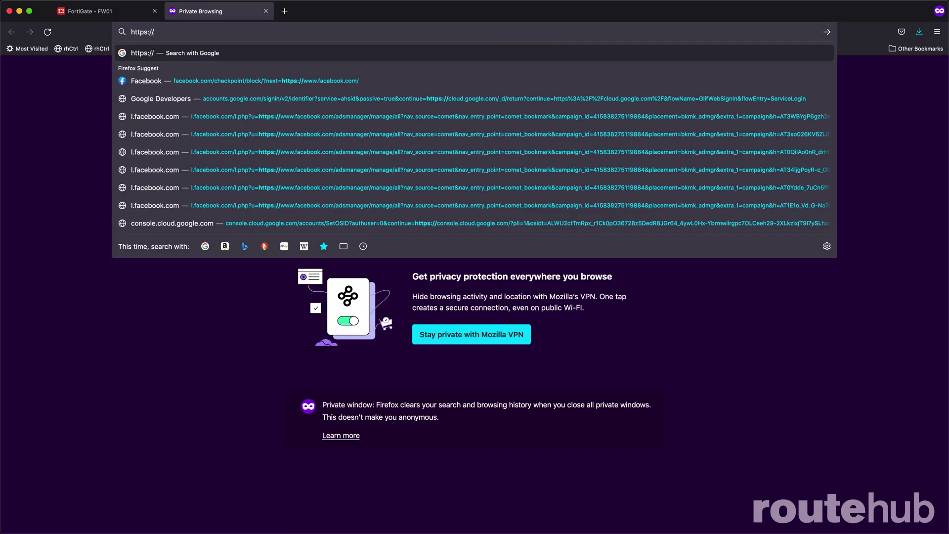
text(52.143.123.82)
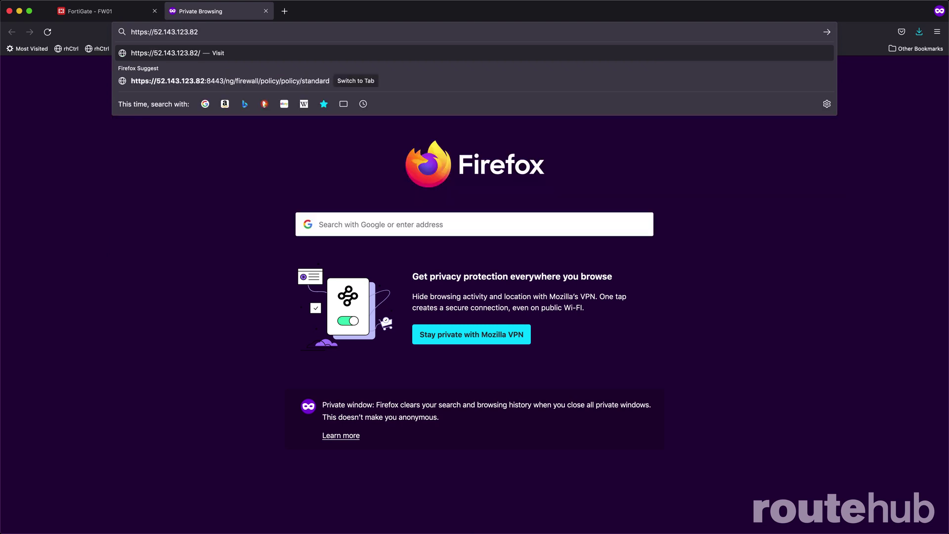
key(BackSpace)
key(BackSpace)
key(BackSpace)
key(BackSpace)
key(BackSpace)
key(BackSpace)
key(BackSpace)
key(BackSpace)
key(BackSpace)
key(BackSpace)
key(BackSpace)
key(BackSpace)
key(BackSpace)
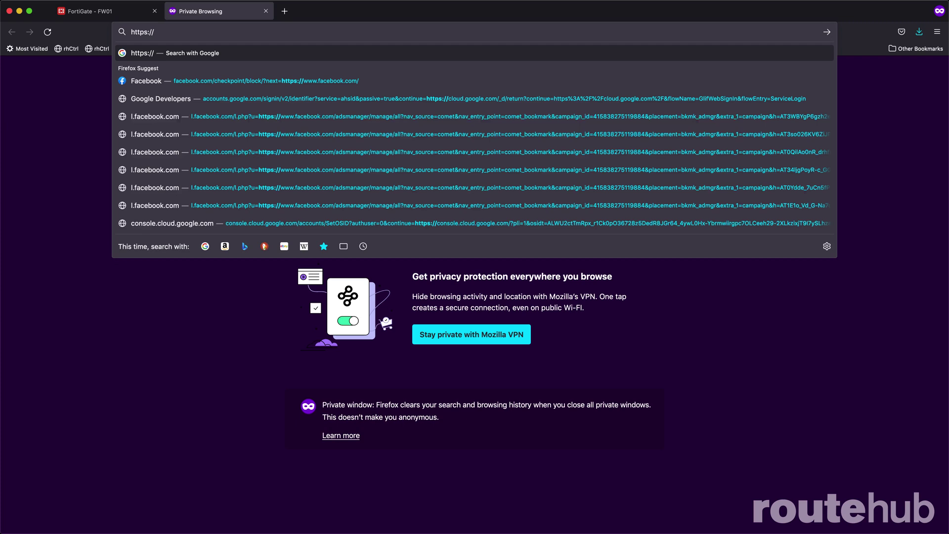
text(dev.r)
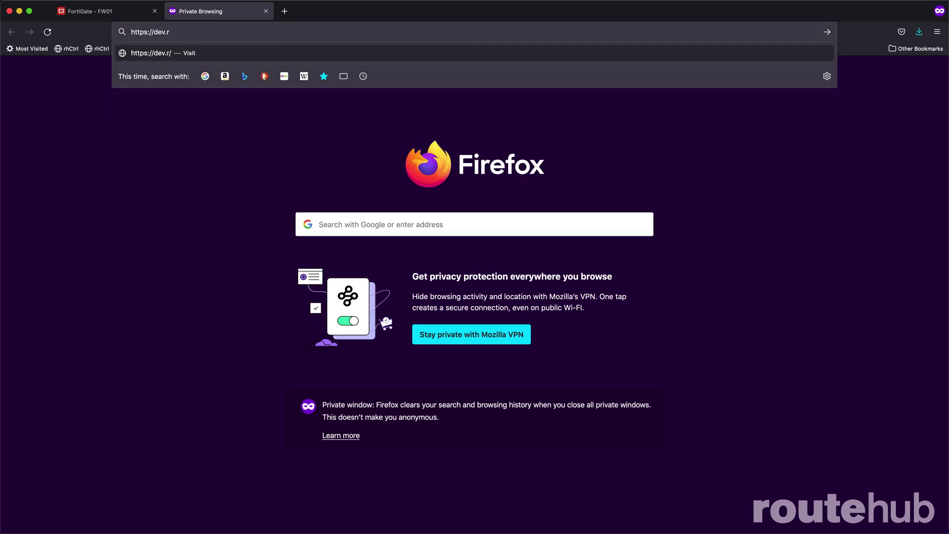
text(outehub.local)
key(Return)
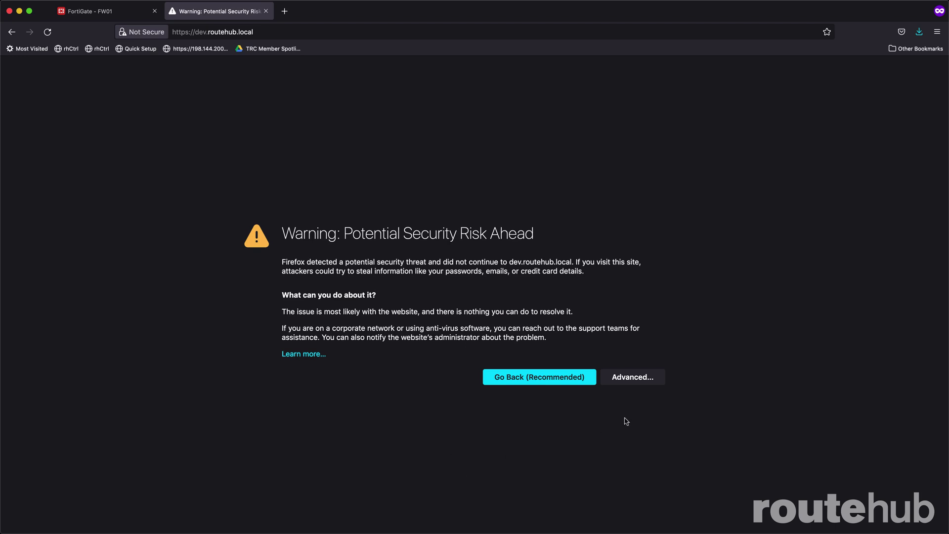
Step: Accept the certificate risk warning and continue to the portal site
click(633, 378)
scroll(608, 401, down, 2)
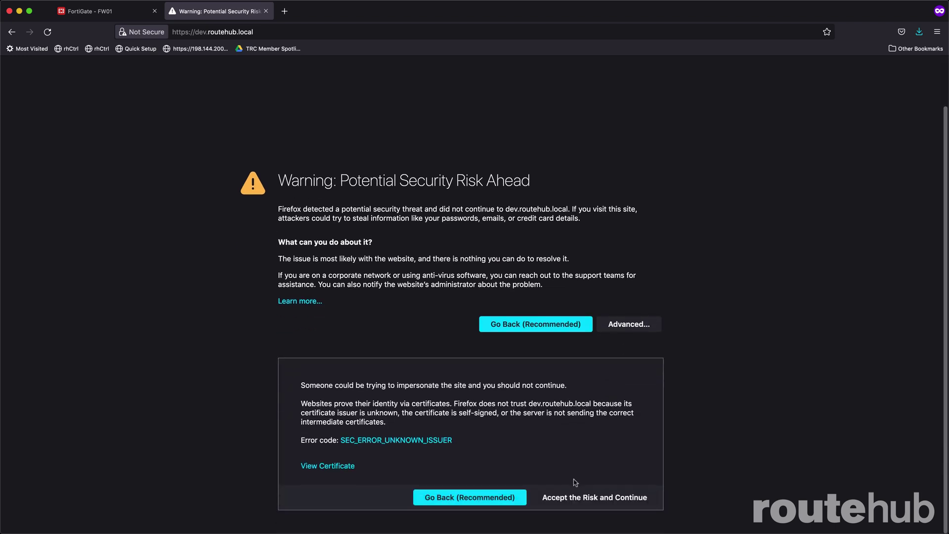
click(605, 506)
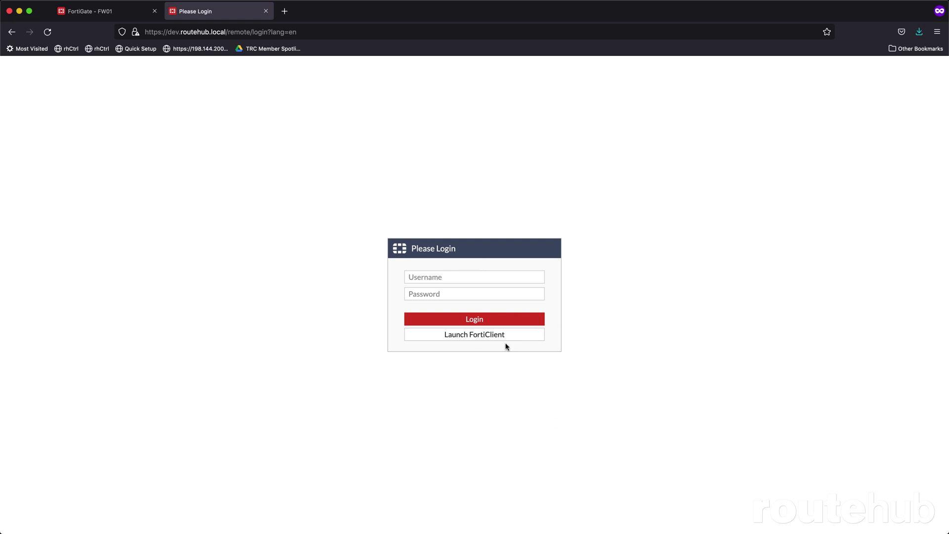
Step: Log into the SSL-VPN portal with the account username and password
click(456, 277)
text(mi)
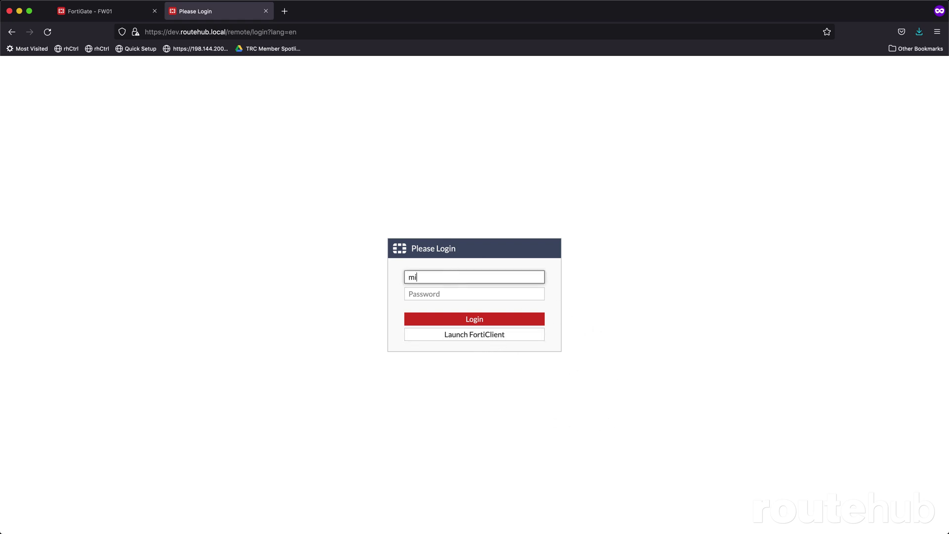
text(chelt)
click(443, 294)
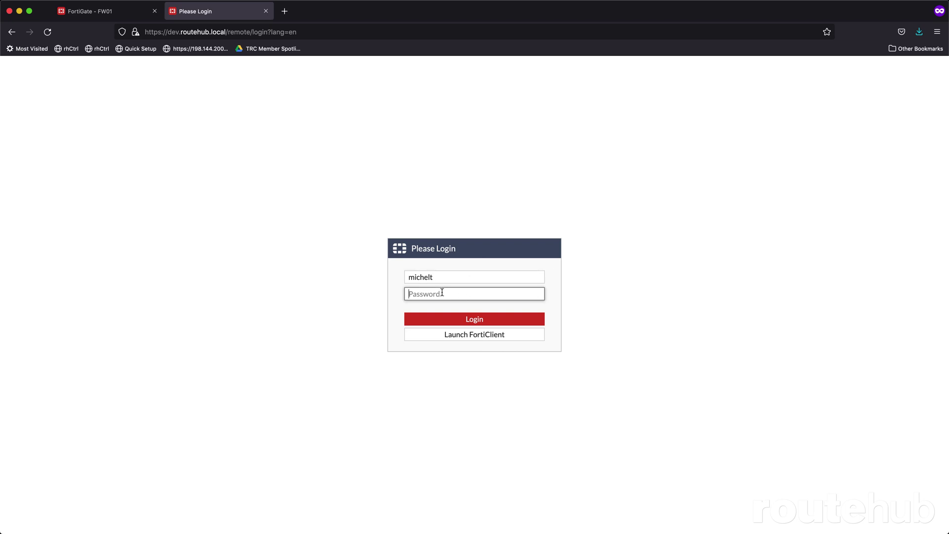
text(********)
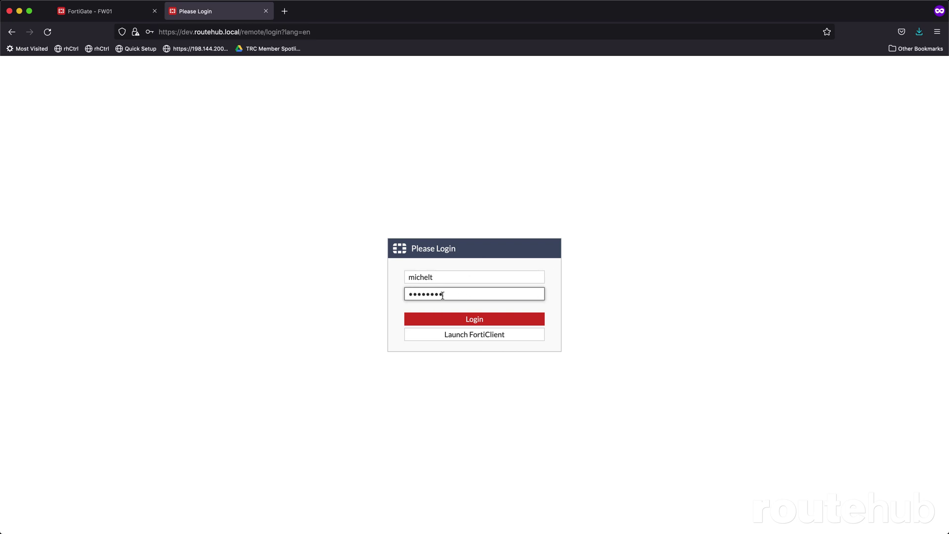
key(Return)
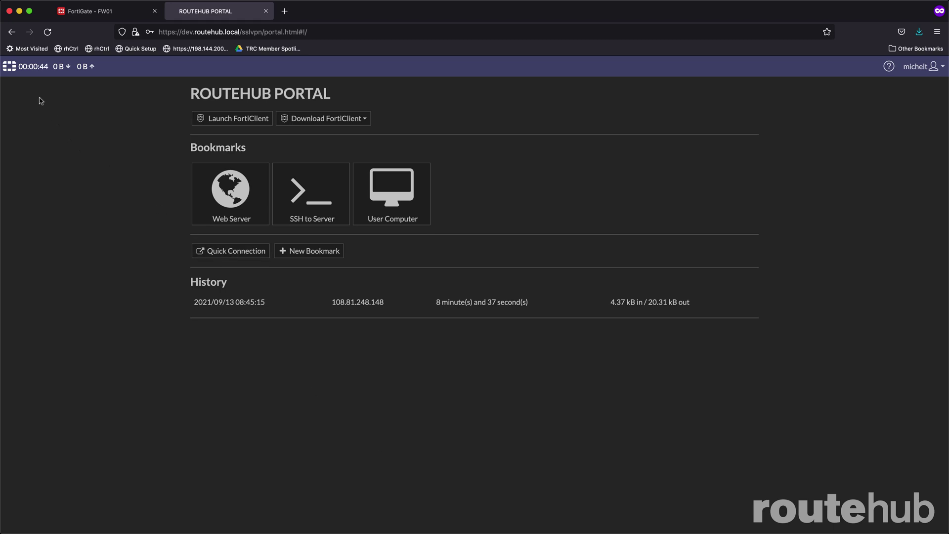
mouse_move(35, 68)
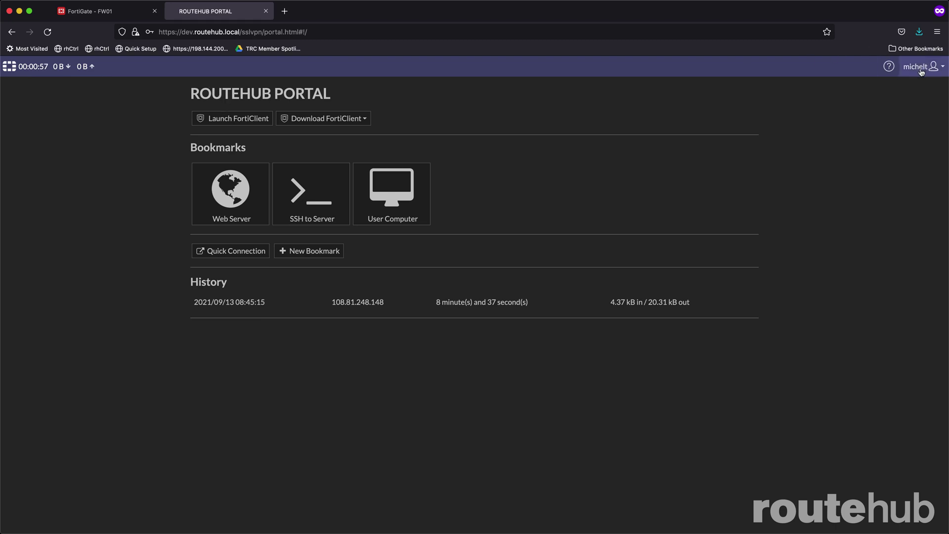
click(943, 70)
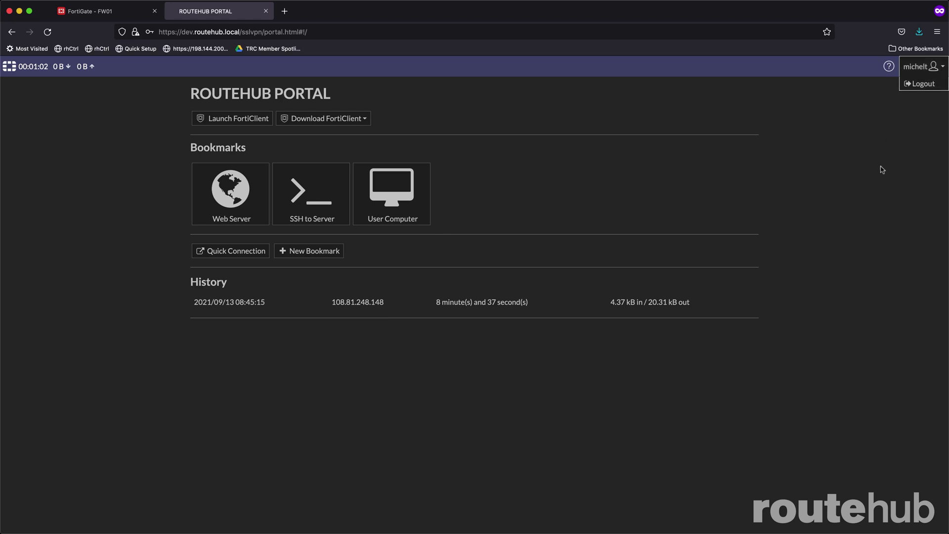
click(860, 163)
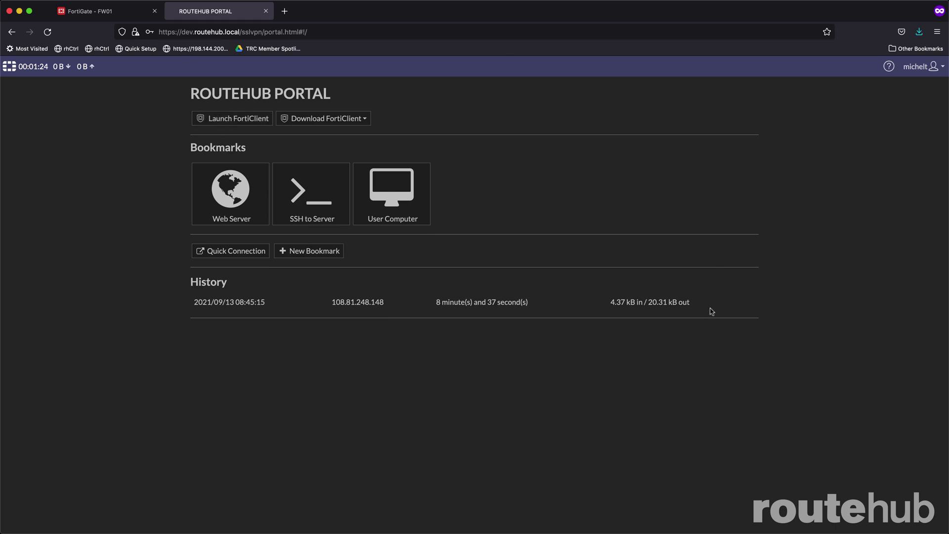
click(366, 121)
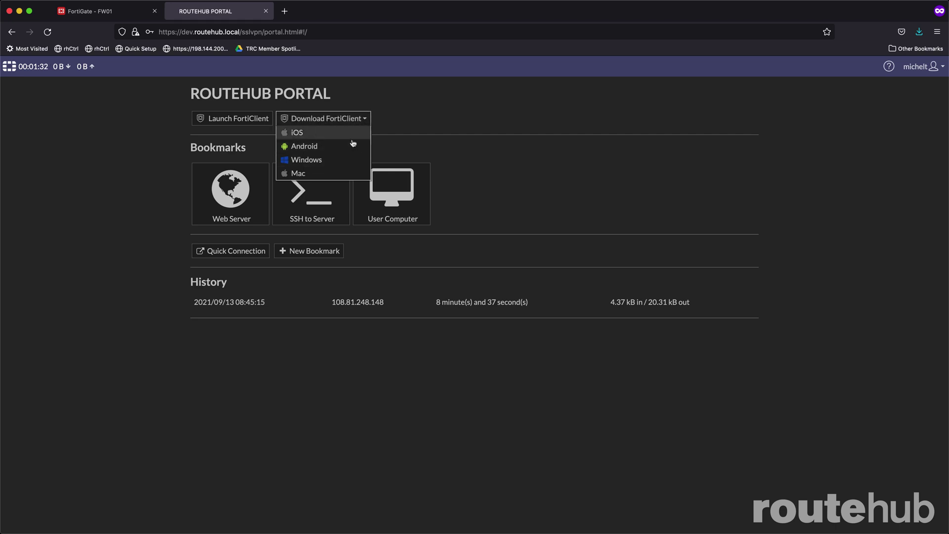
click(609, 417)
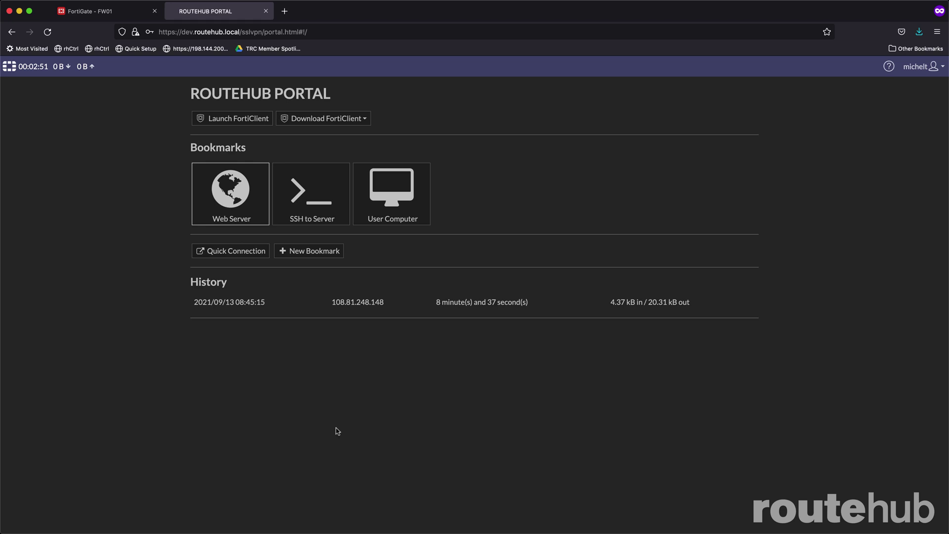
Step: Open the Web Server bookmark, then log into SSH to Server with the account password
click(231, 193)
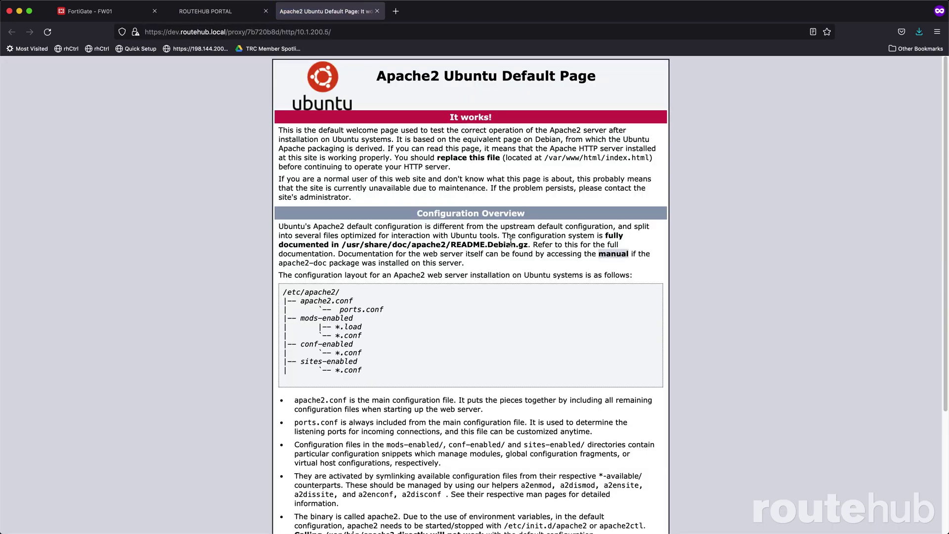
click(222, 16)
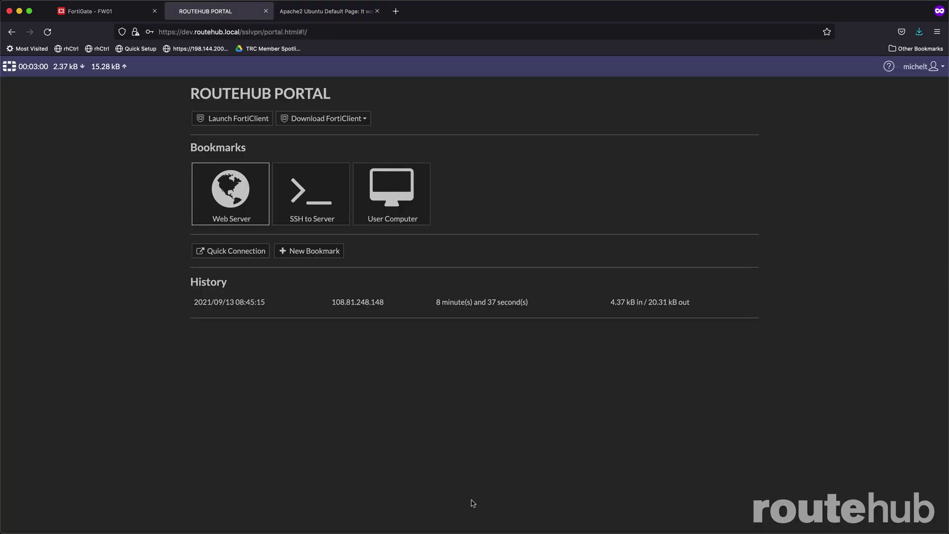
click(303, 197)
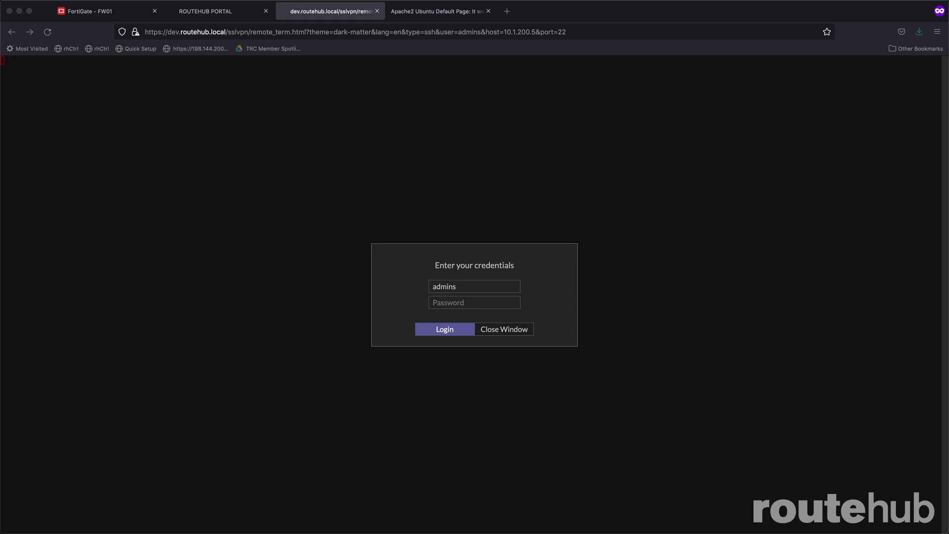
click(467, 303)
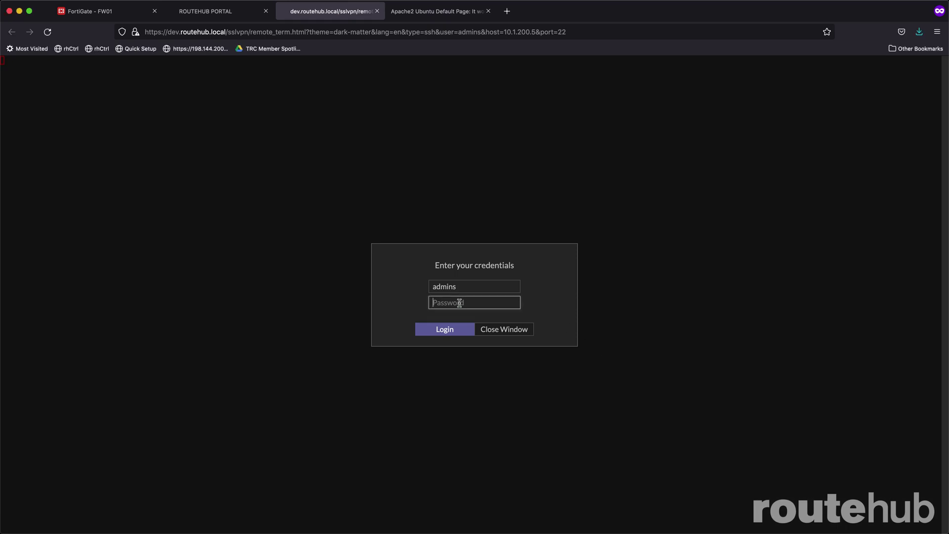
key(super+v)
click(459, 328)
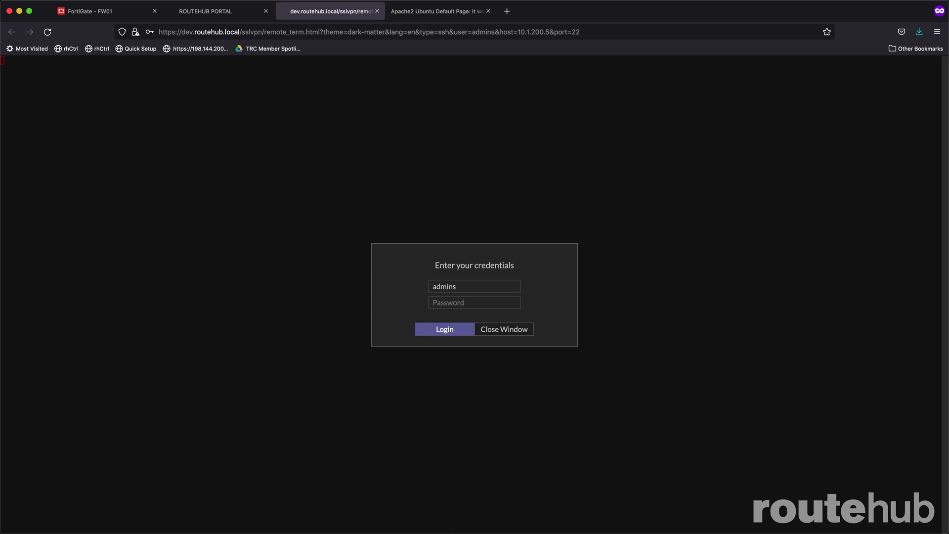
key(Return)
key(Return)
key(Return)
key(Return)
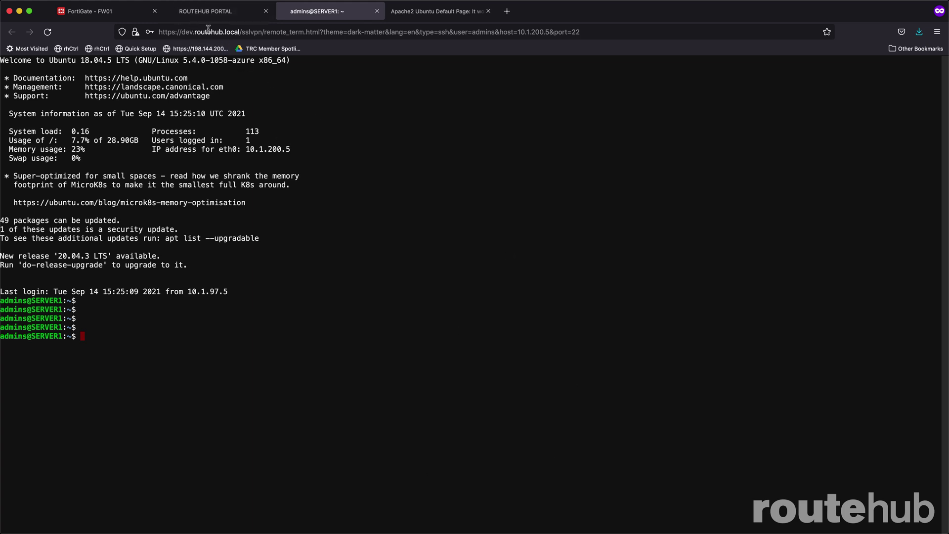
Step: Open the User Computer RDP bookmark to its Windows 10 desktop, then return to the portal
click(202, 12)
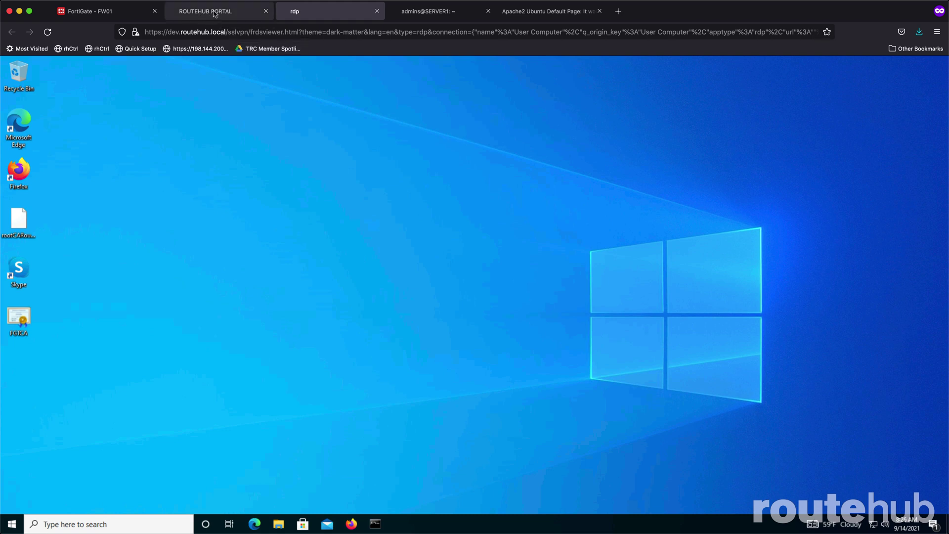
click(216, 15)
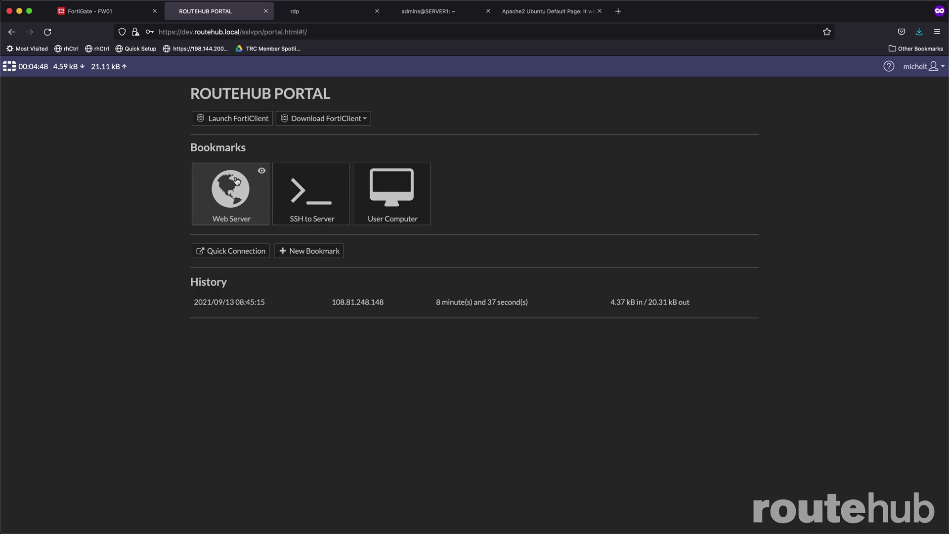